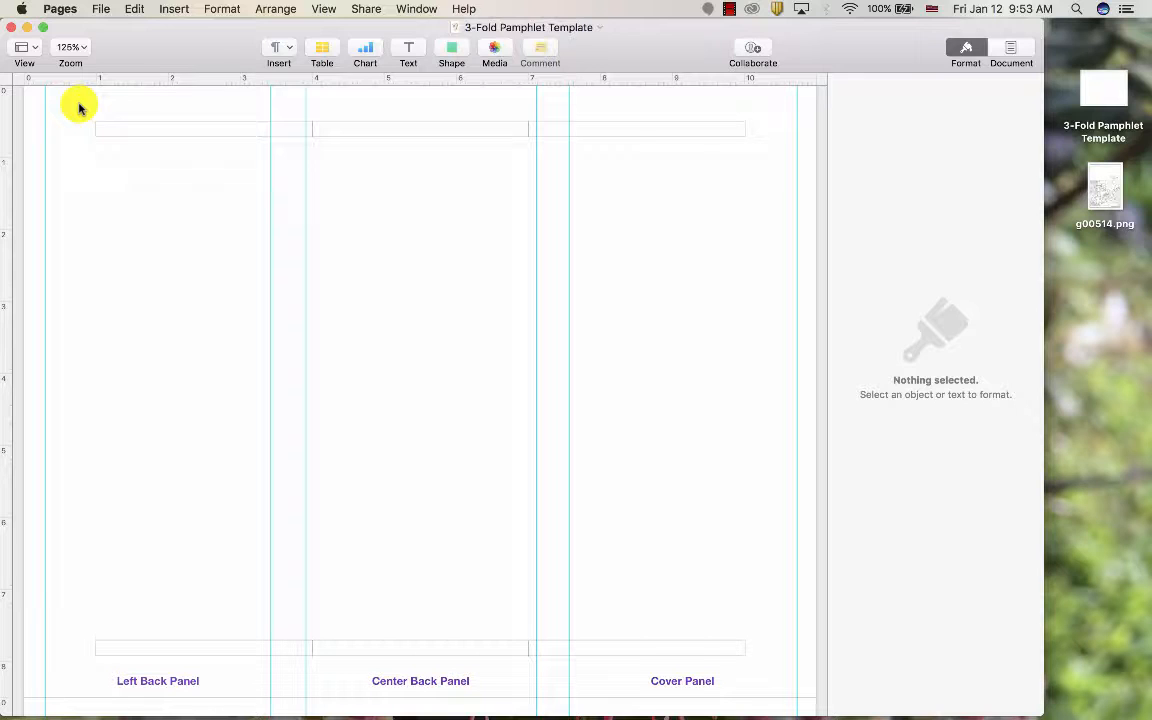
Step: Save the document as a custom template named 3-Fold Pamphlet Template in the Template Chooser, and close the chooser
left_click(92, 10)
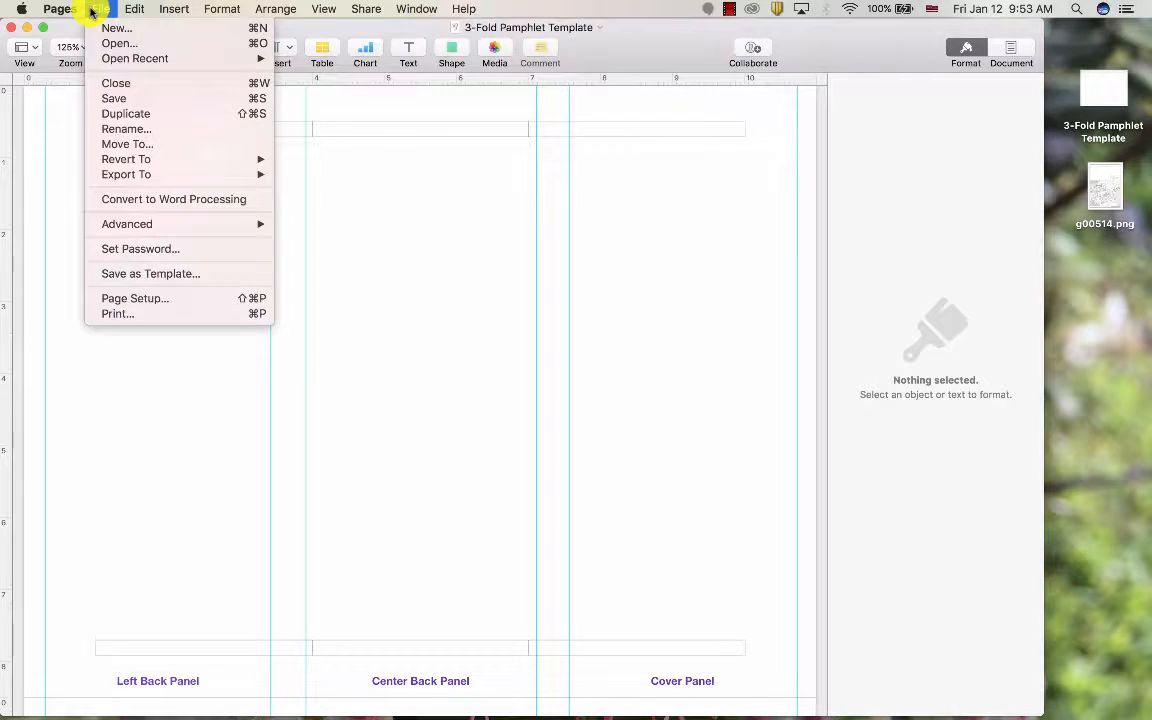
left_click(97, 275)
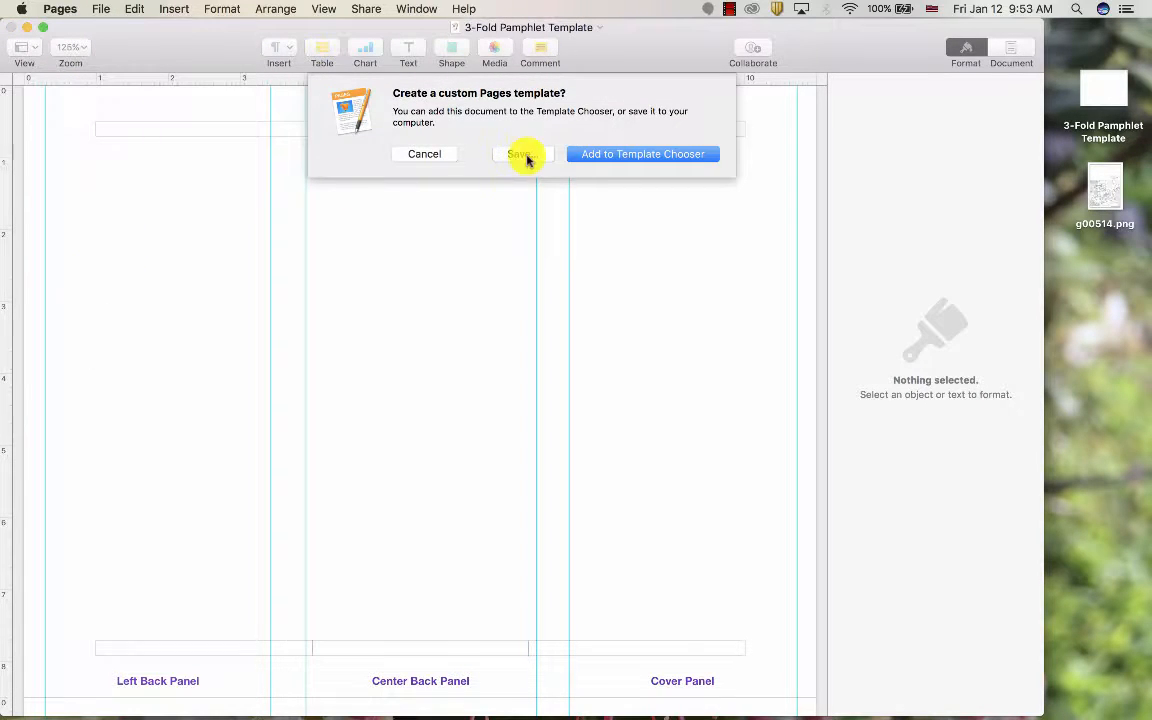
left_click(600, 154)
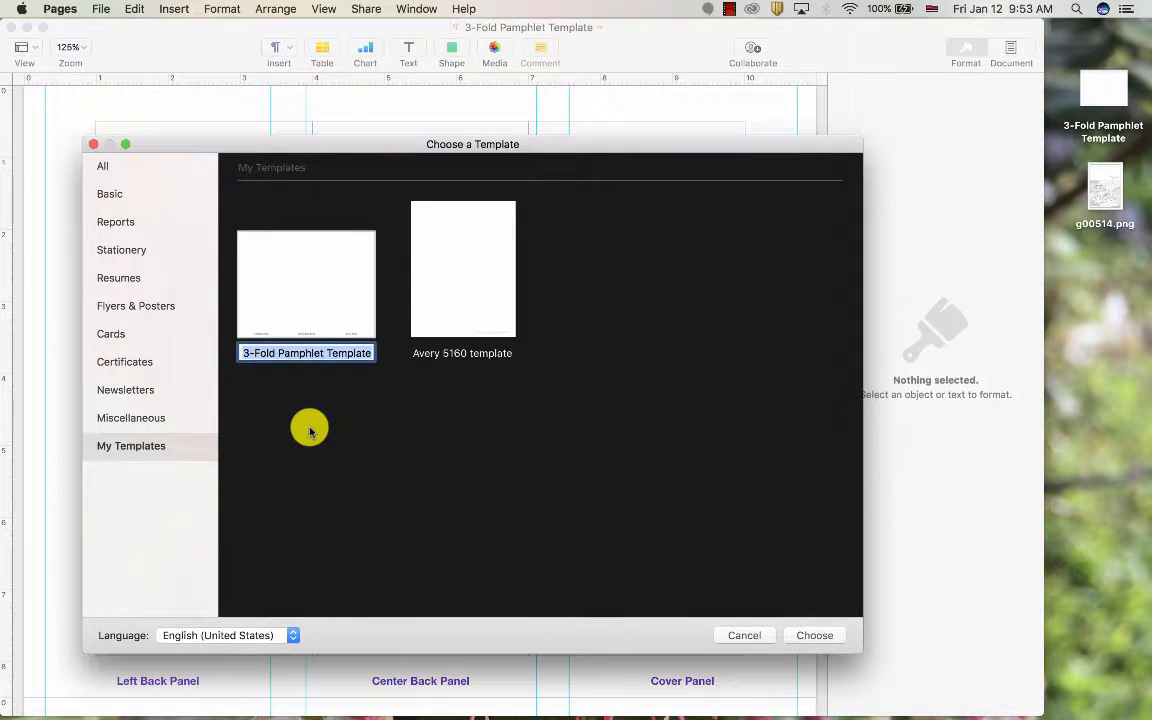
key("Return")
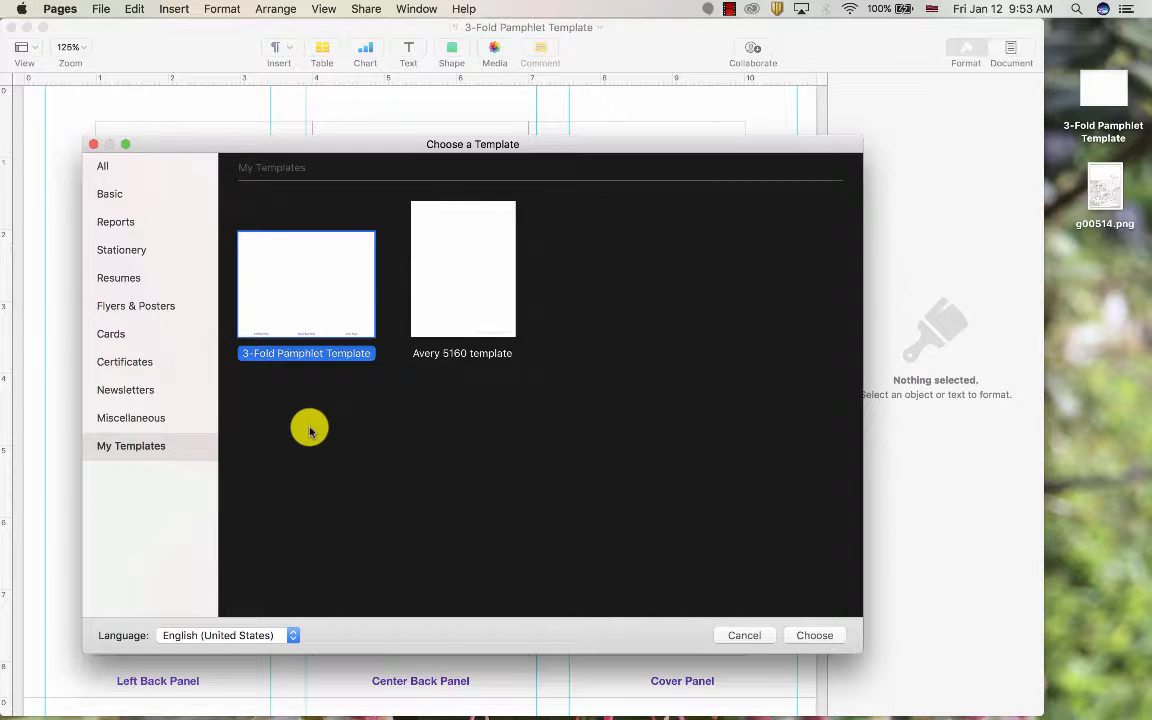
left_click(93, 146)
Step: Create a new document from the 3-Fold Pamphlet Template in My Templates
left_click(90, 12)
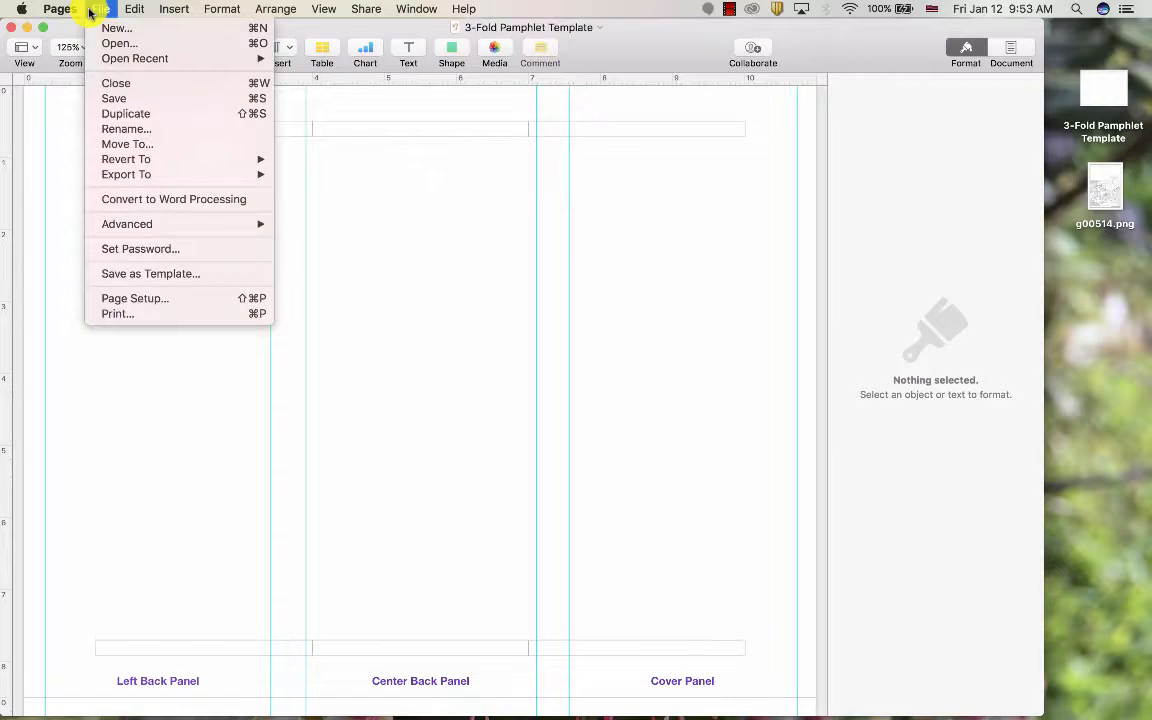
left_click(91, 29)
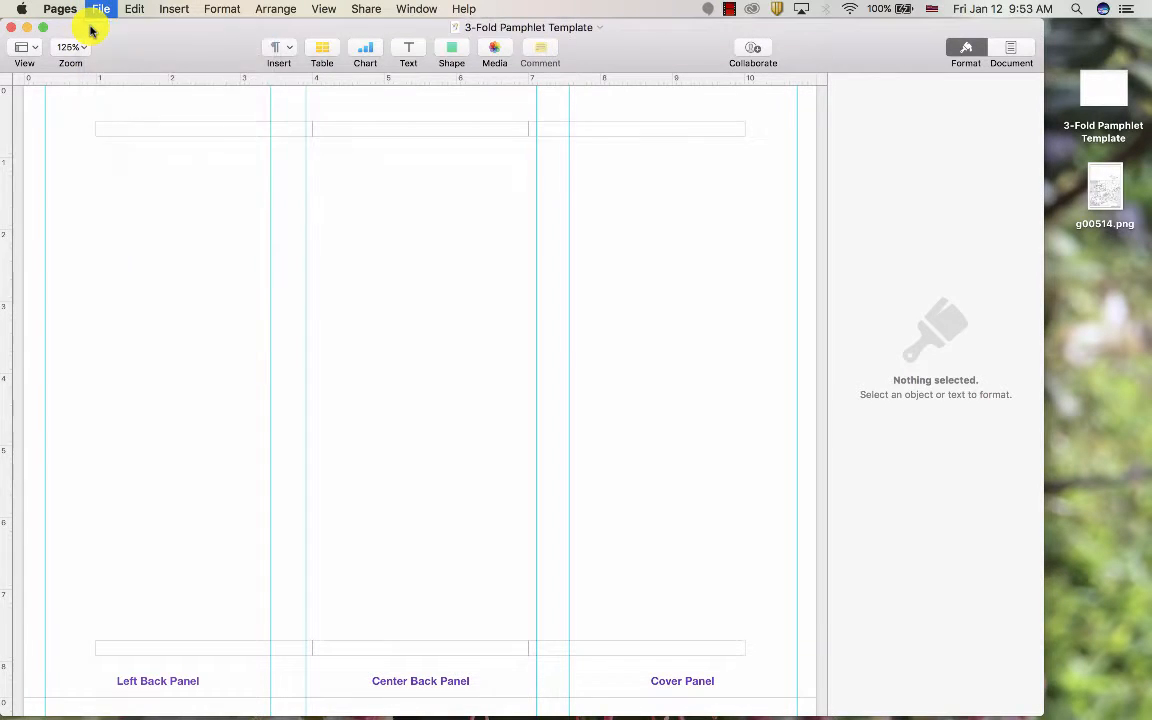
left_click(185, 456)
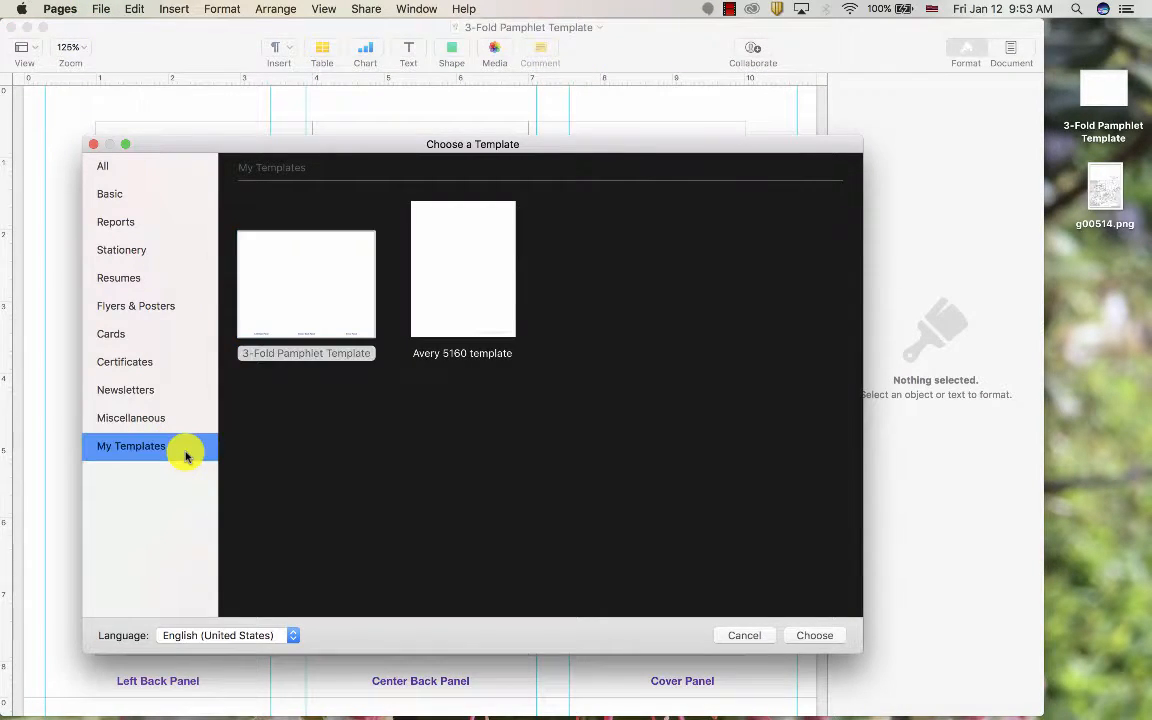
double_click(281, 292)
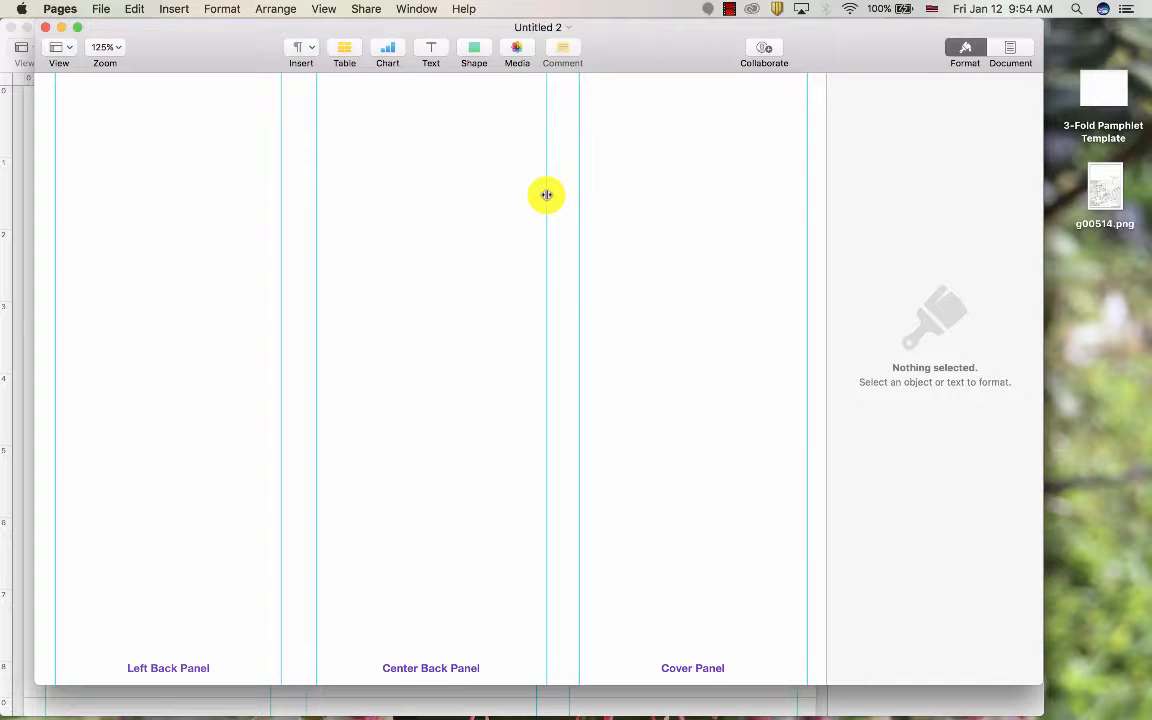
Step: Examine the panel labels on both pages, selecting the back, cover and inside panel text boxes in turn
left_click(608, 672)
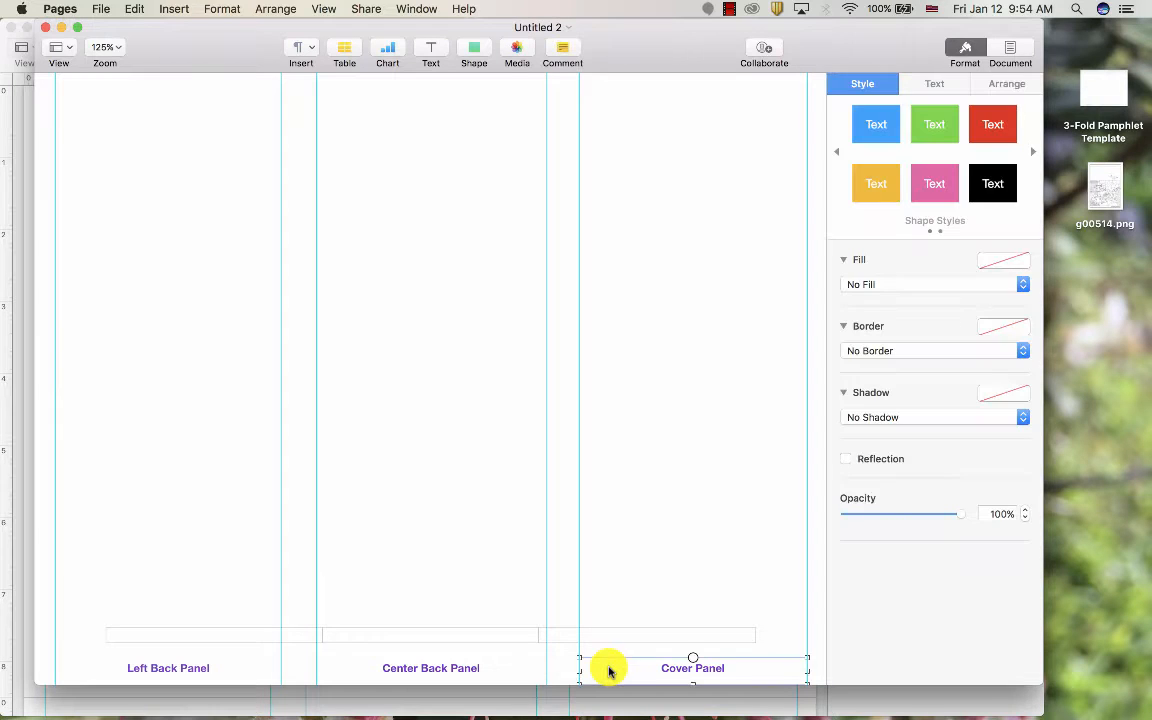
left_click(508, 674)
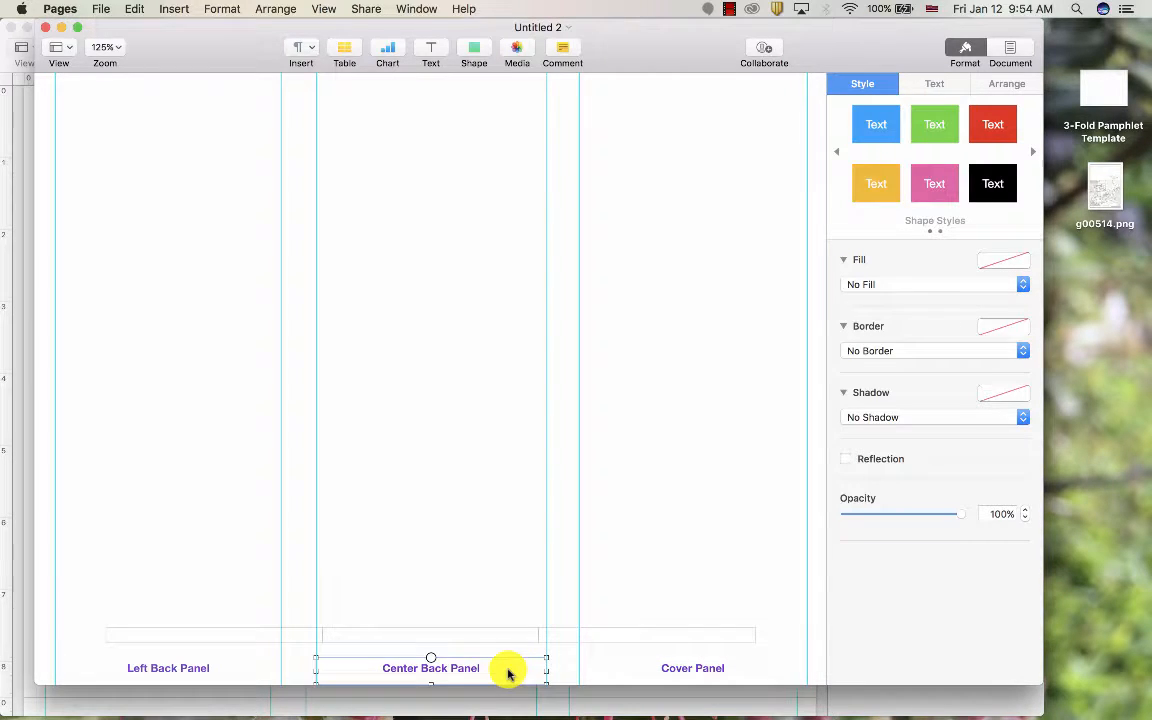
left_click(256, 671)
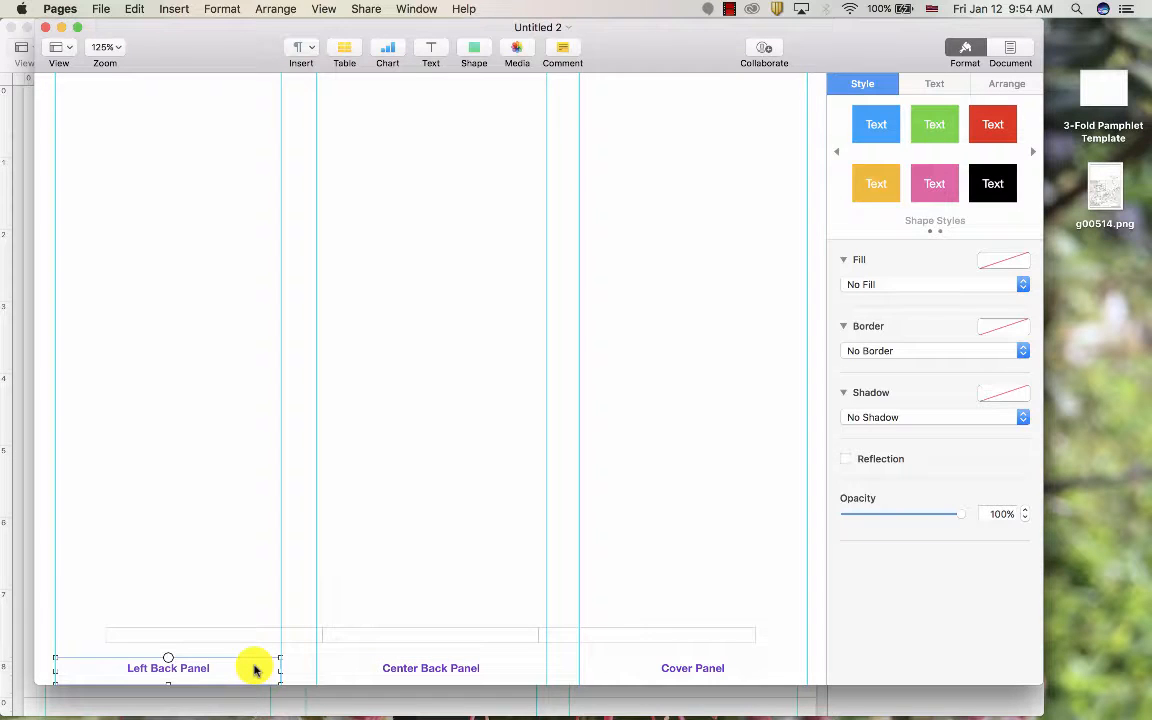
scroll(255, 668, "down", 10)
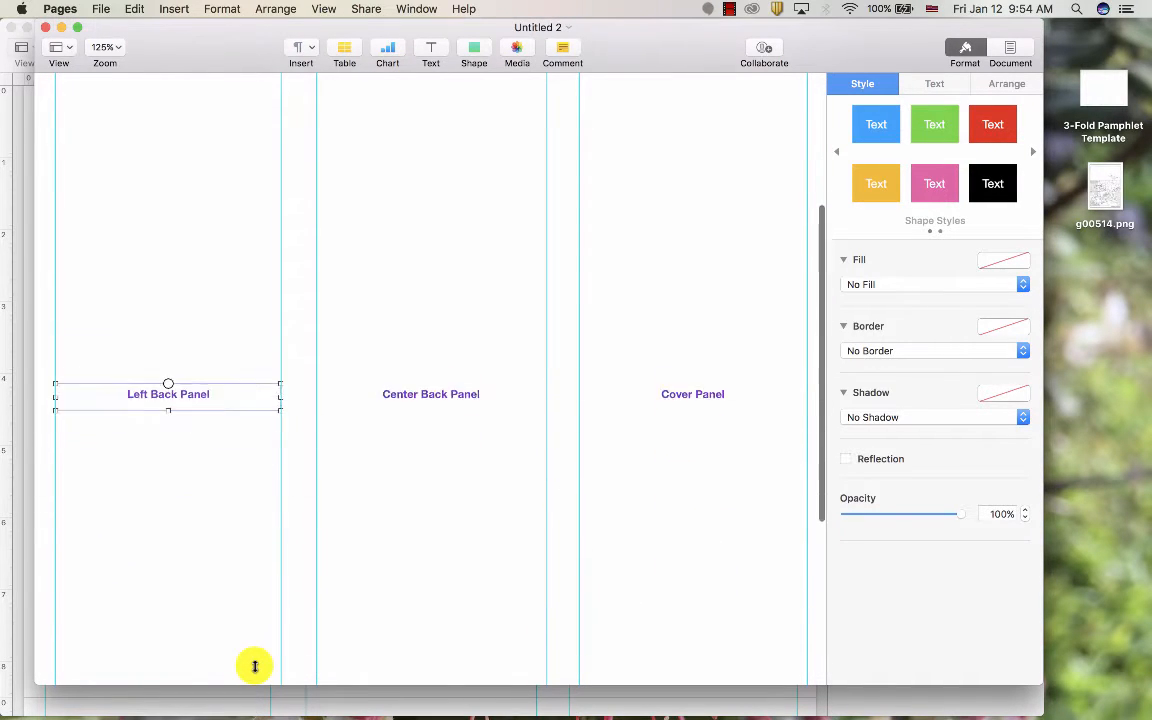
scroll(255, 668, "down", 10)
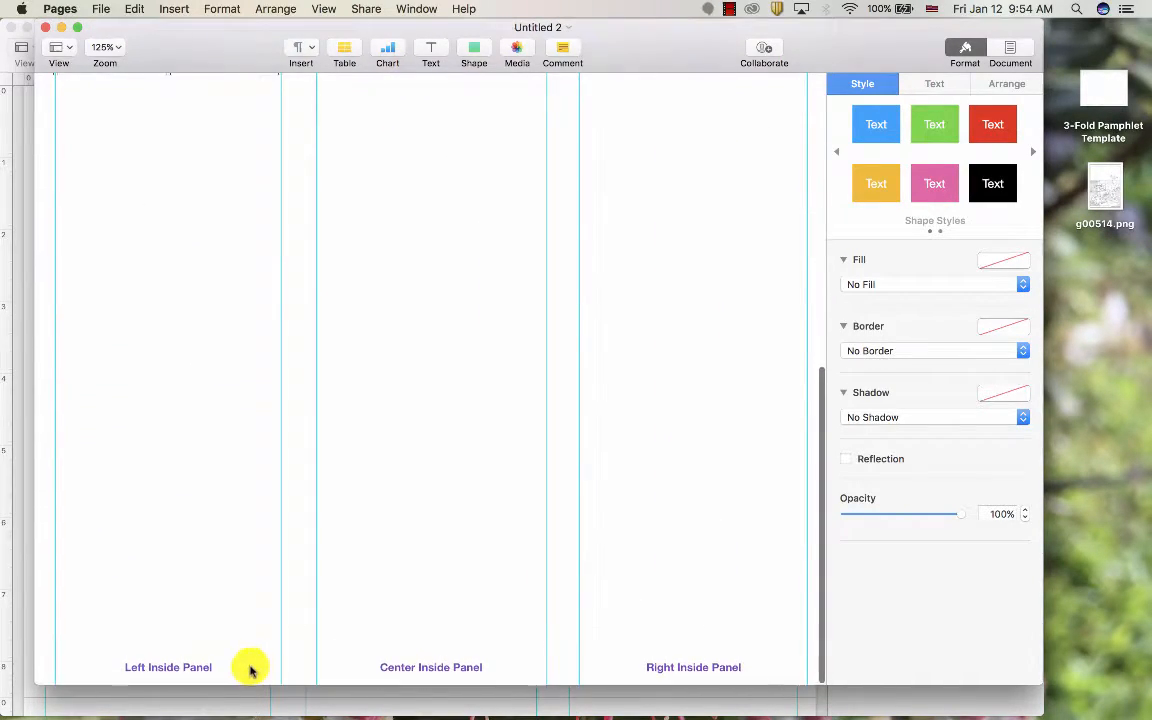
left_click(242, 672)
left_click(342, 675)
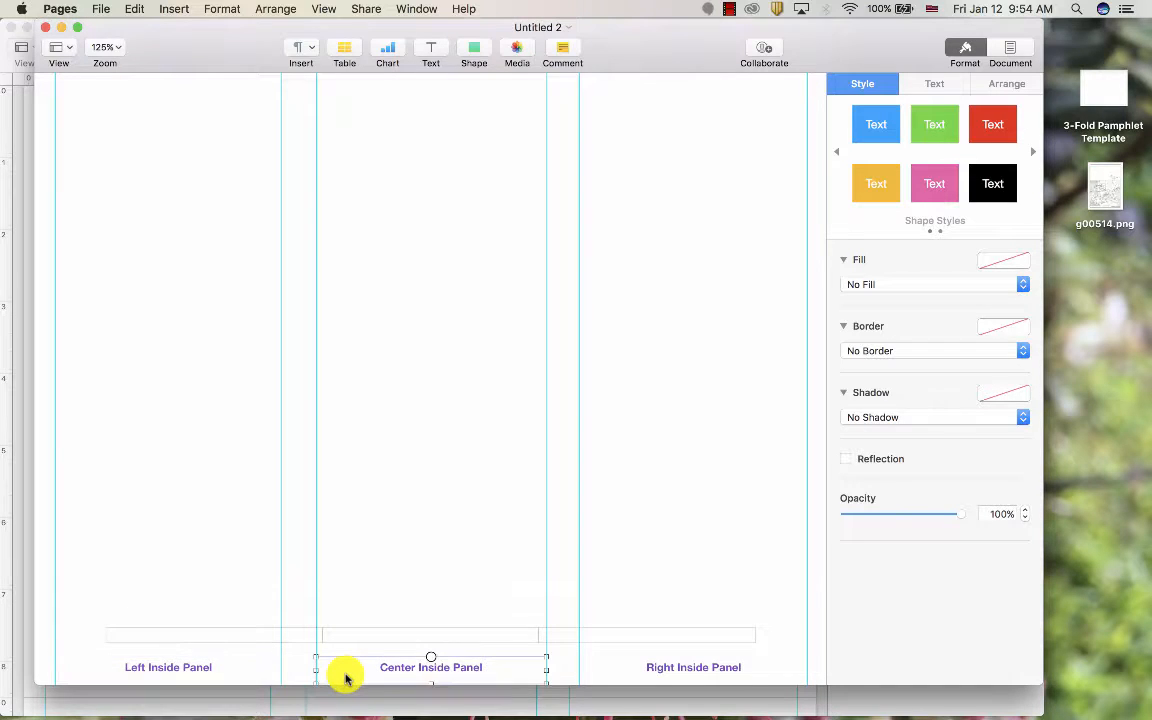
Step: Delete the Right Inside Panel label from the second page
left_click(612, 668)
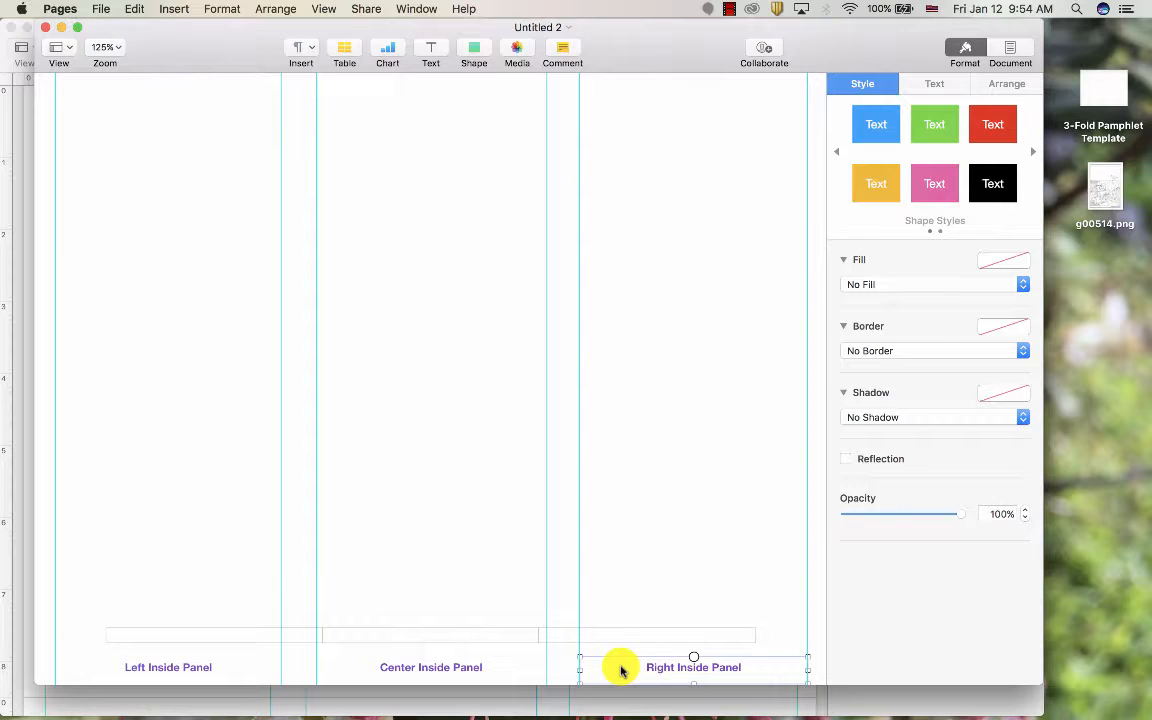
key("Delete")
Step: Add a text box at the top of the first page's Cover Panel, fitted between its guides, with the title "Loko Iʻa"
scroll(620, 670, "up", 15)
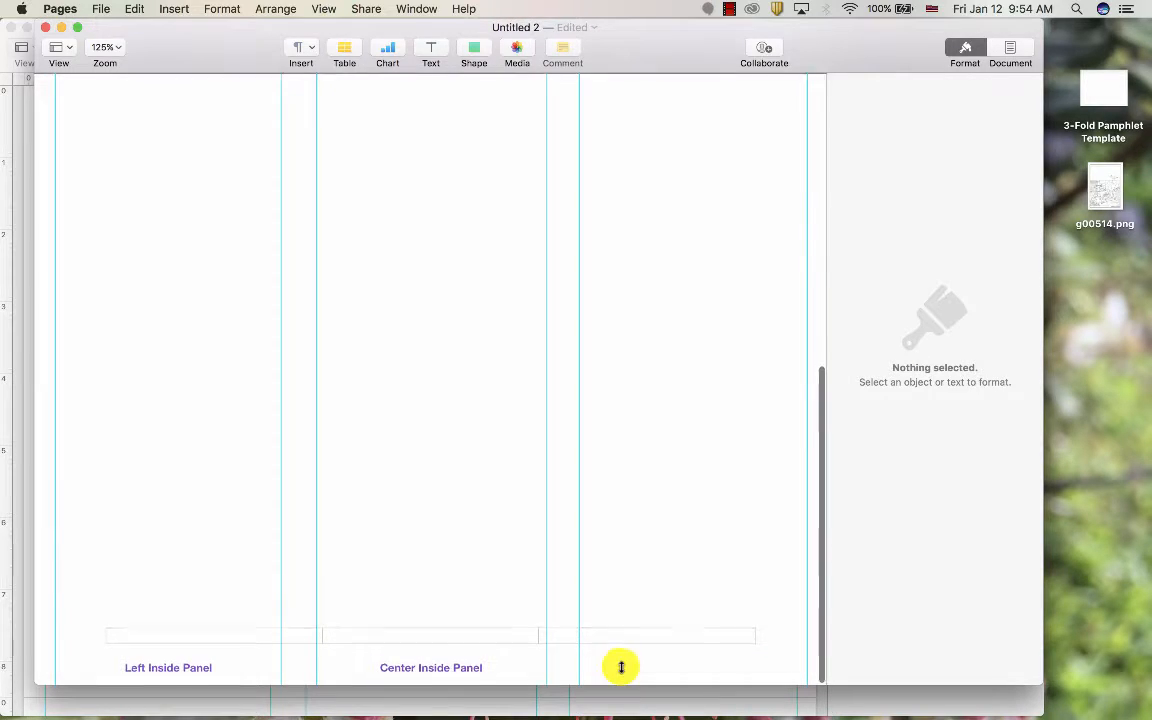
scroll(619, 667, "up", 2)
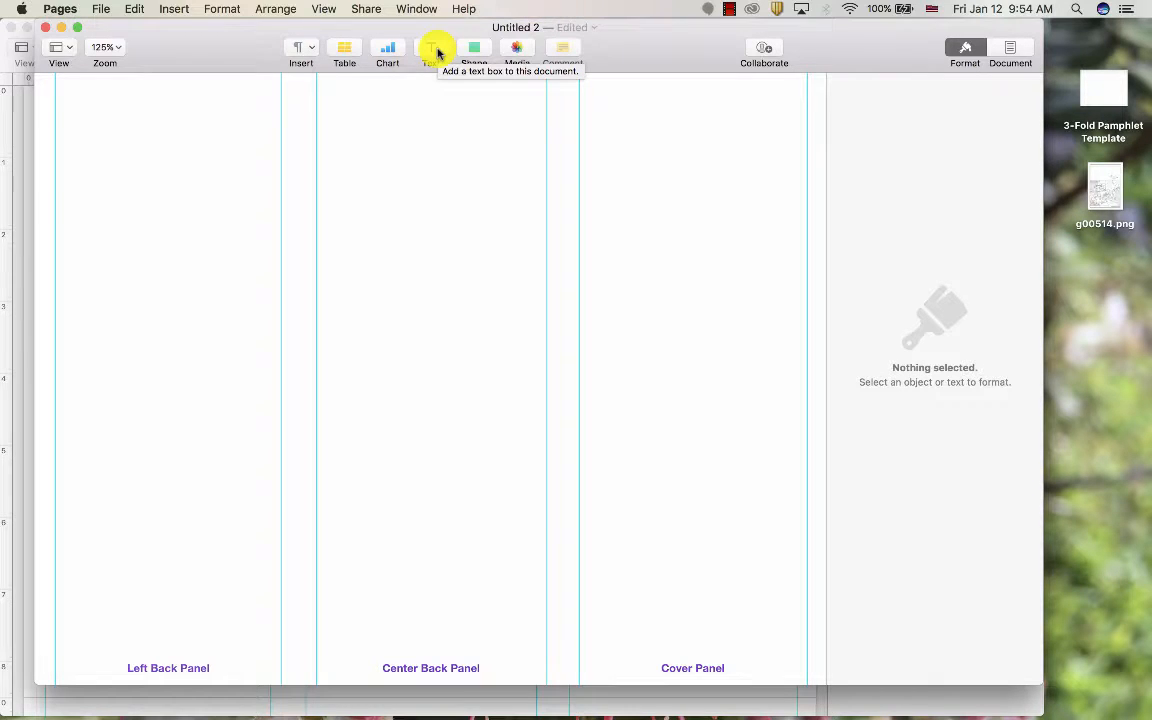
left_click(437, 52)
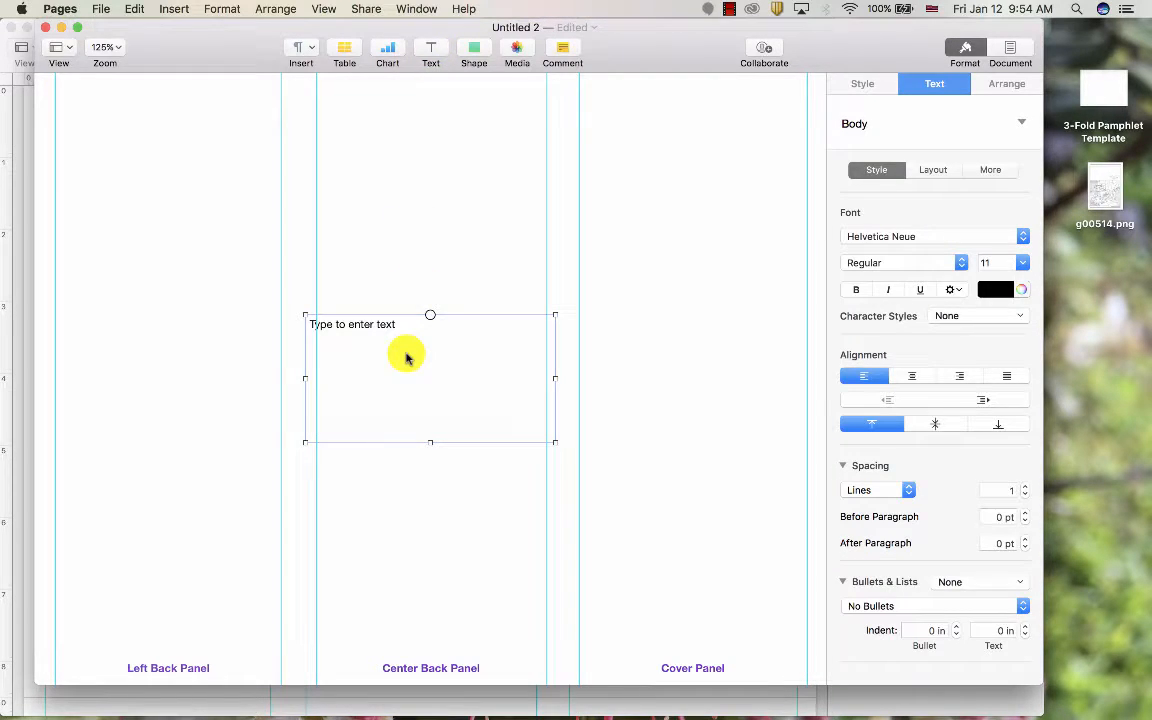
left_click_drag(406, 357, 655, 136)
left_click_drag(557, 156, 579, 156)
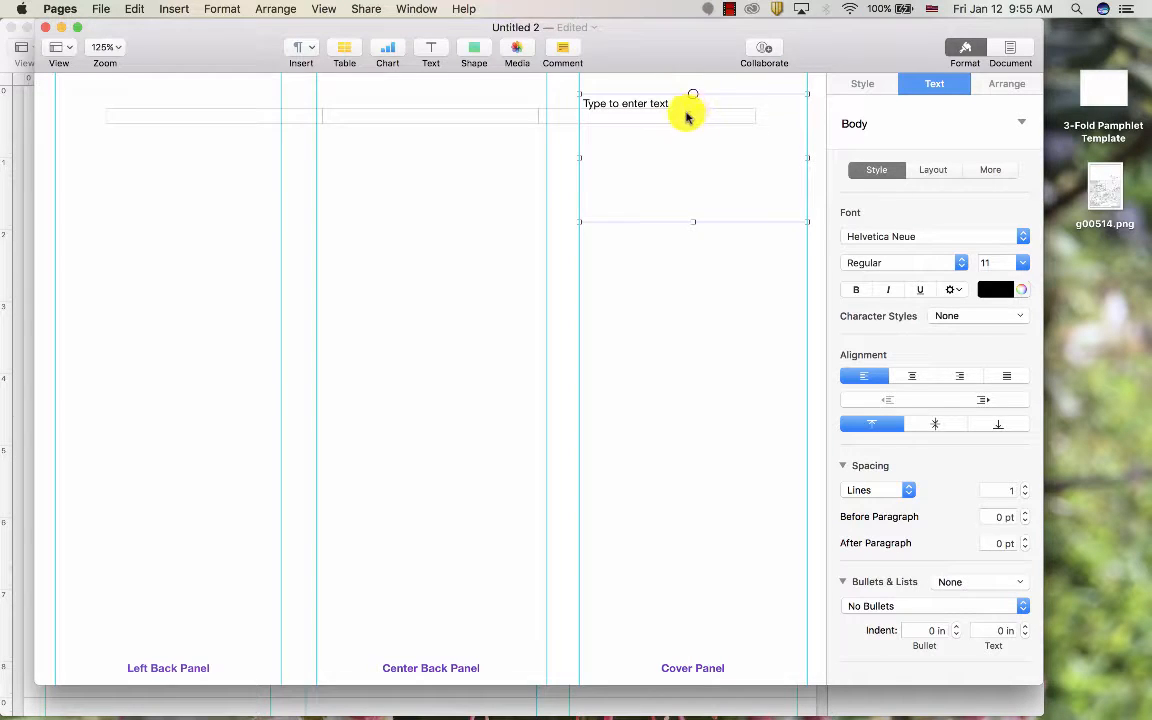
left_click(685, 146)
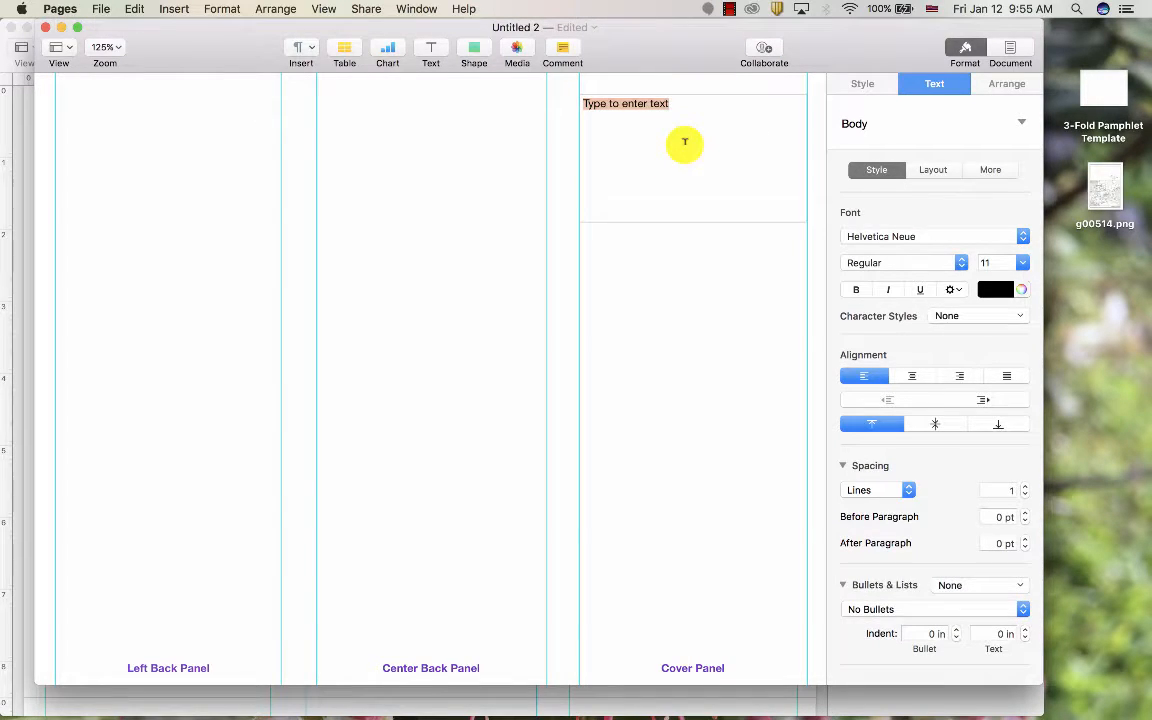
type("Loko La")
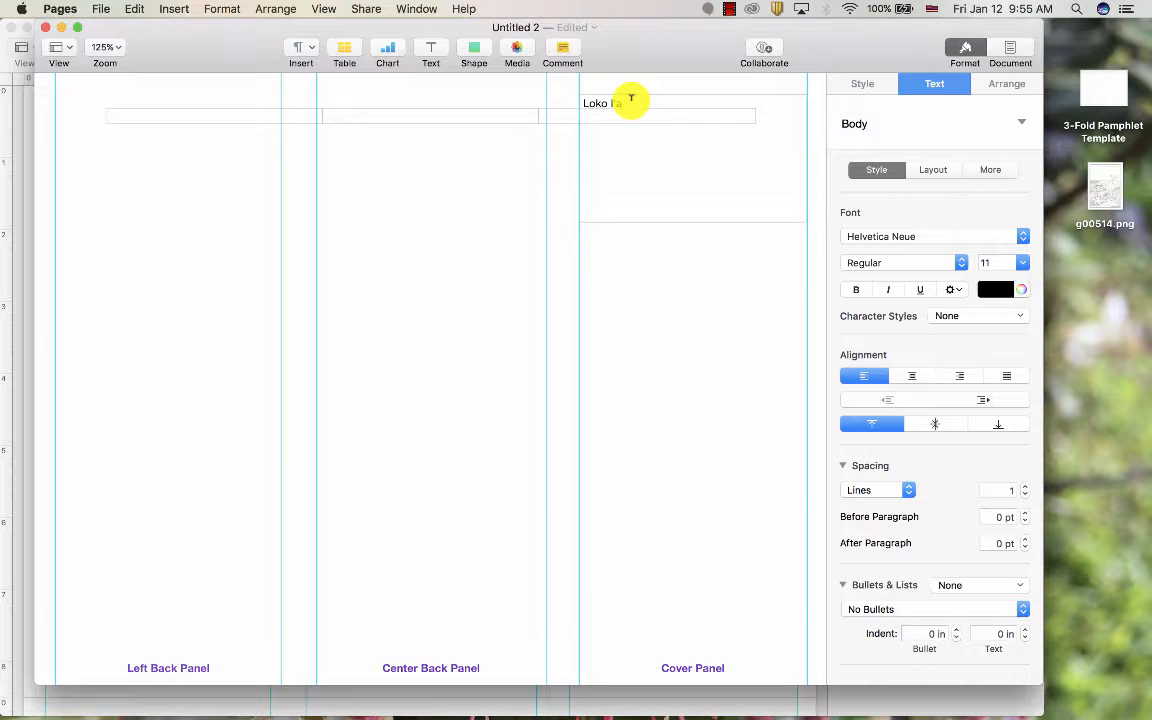
Step: Format the cover title as bold, 24 pt and center-aligned
left_click_drag(631, 98, 584, 98)
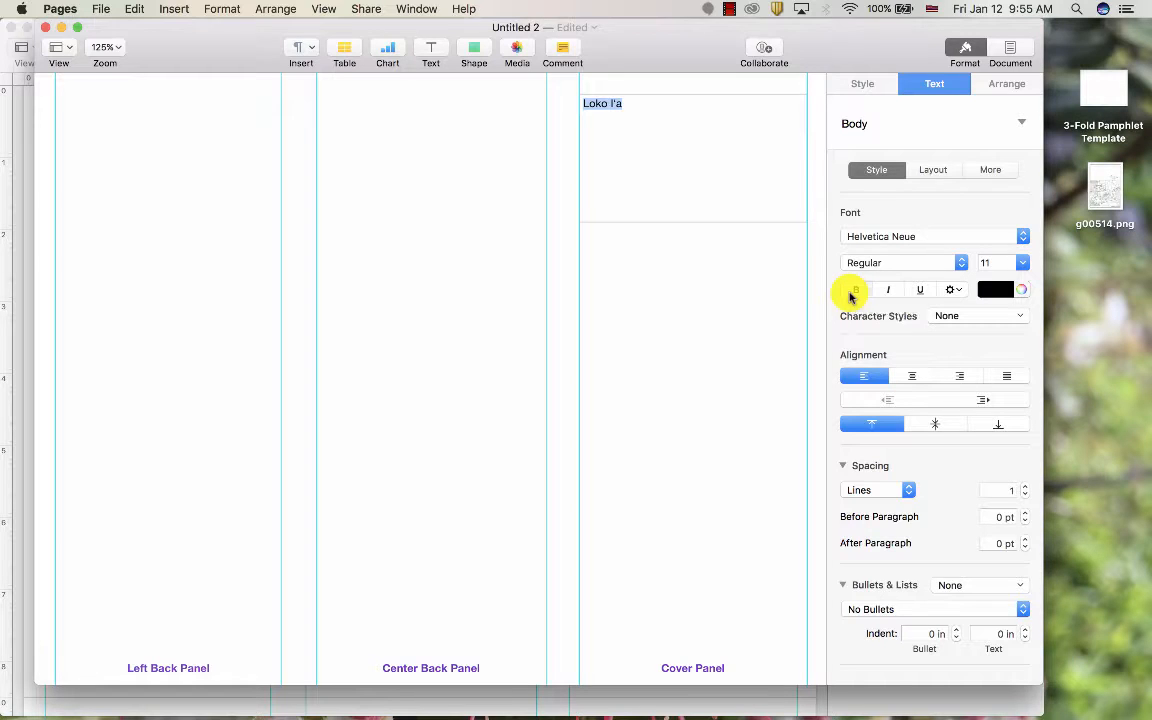
left_click(852, 292)
left_click(1023, 263)
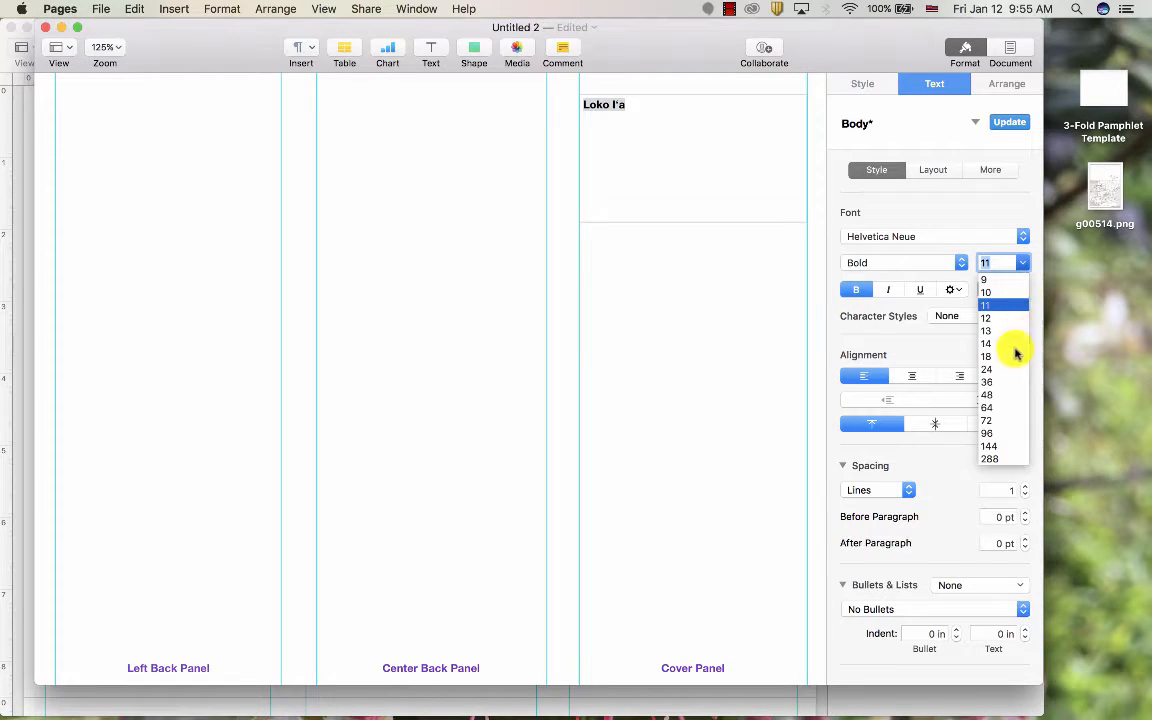
left_click(1000, 370)
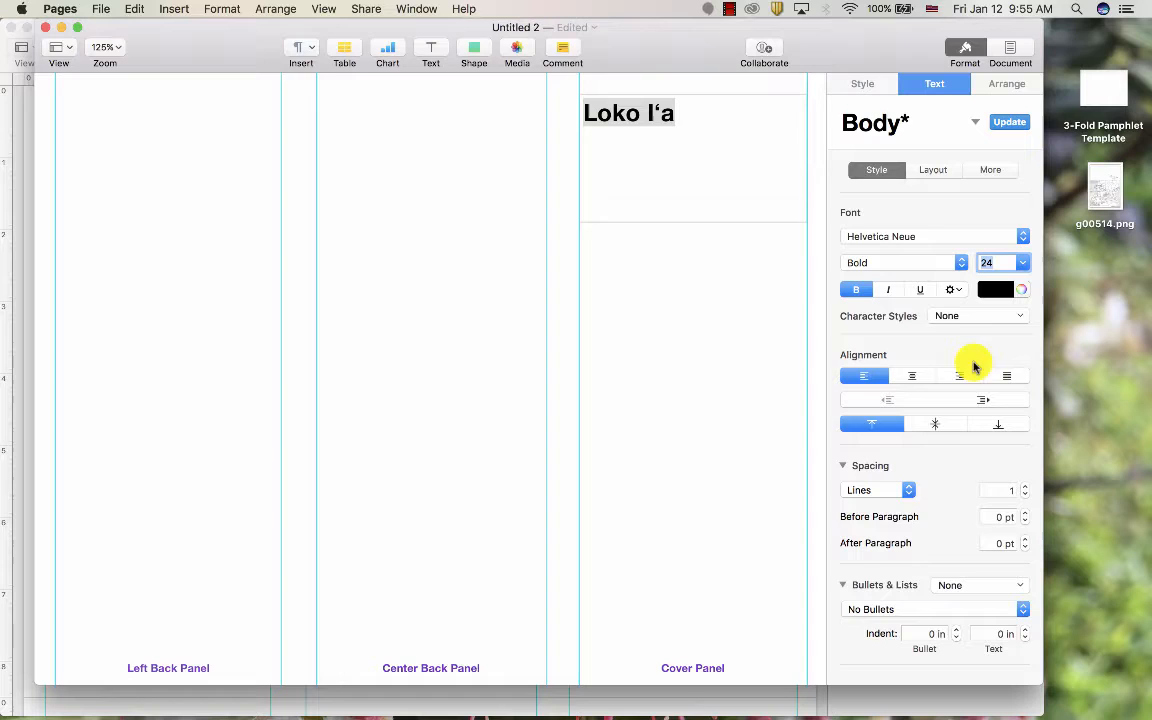
left_click(912, 377)
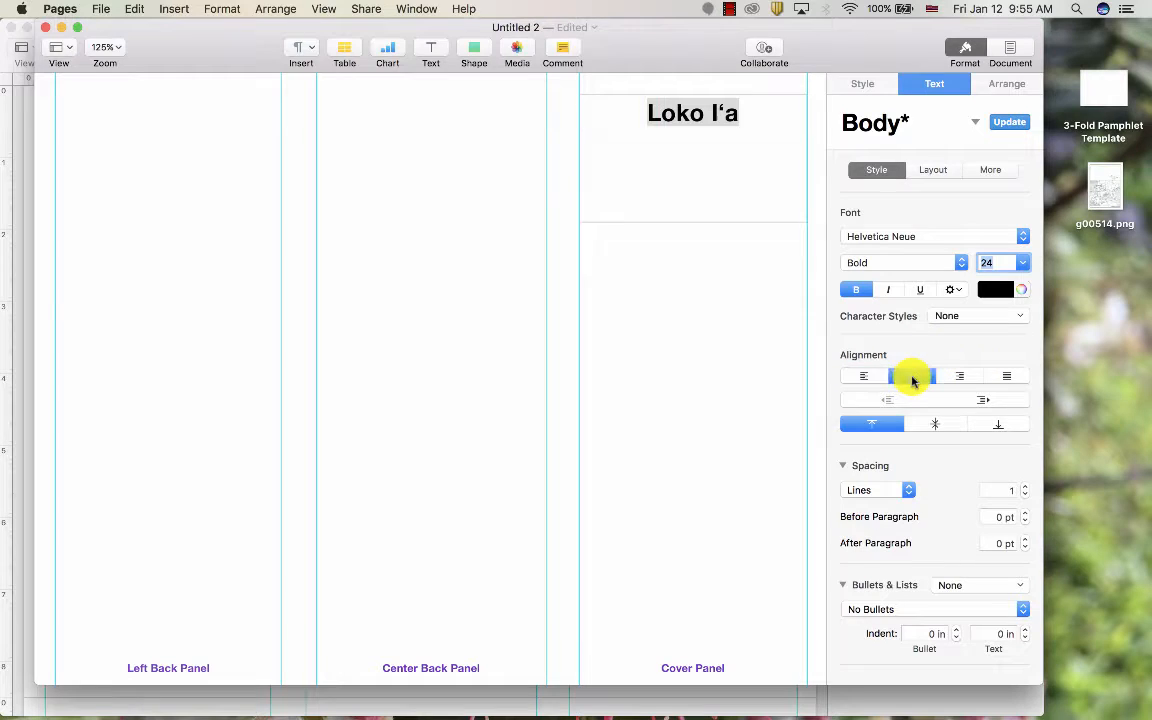
left_click(679, 284)
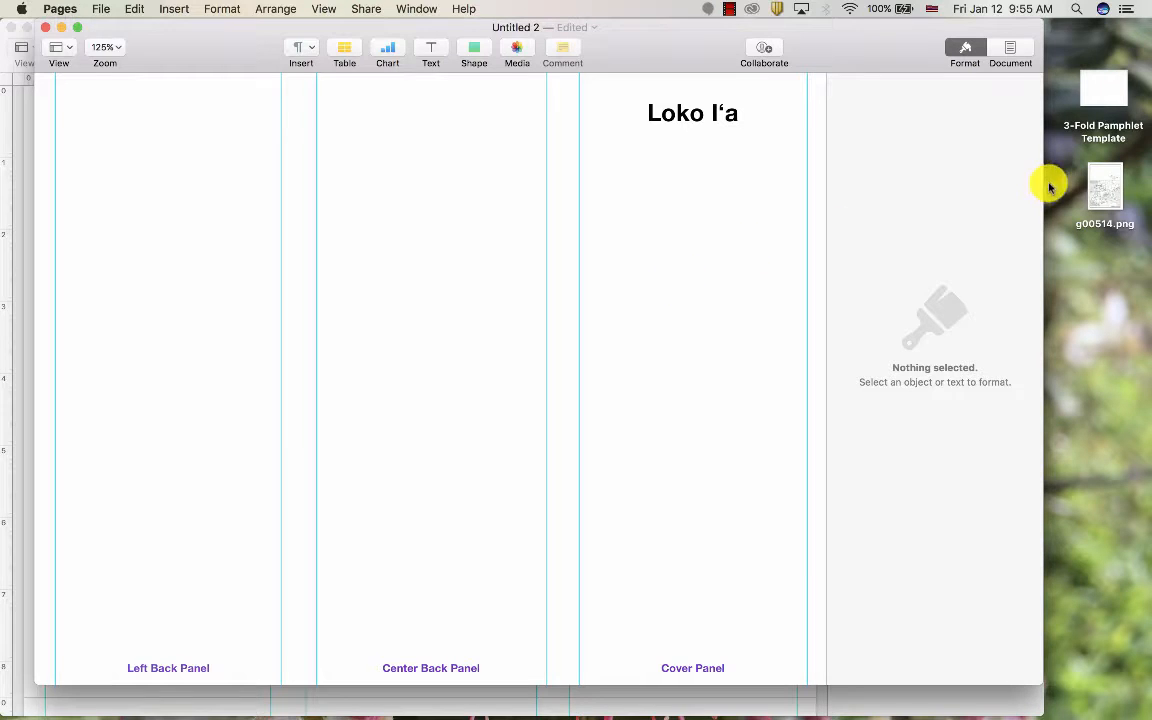
Step: Insert the desktop image g00514.png, scale it down to fit the Cover Panel and place it centered below the title
left_click_drag(1099, 193, 478, 258)
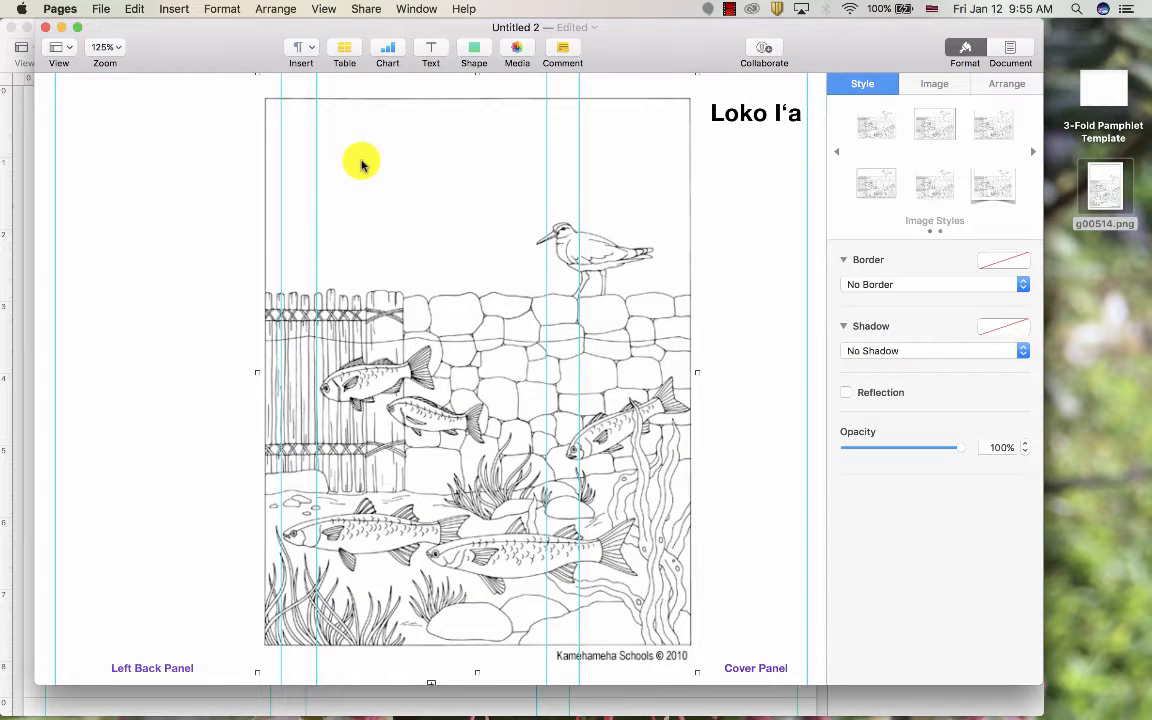
left_click_drag(362, 162, 373, 180)
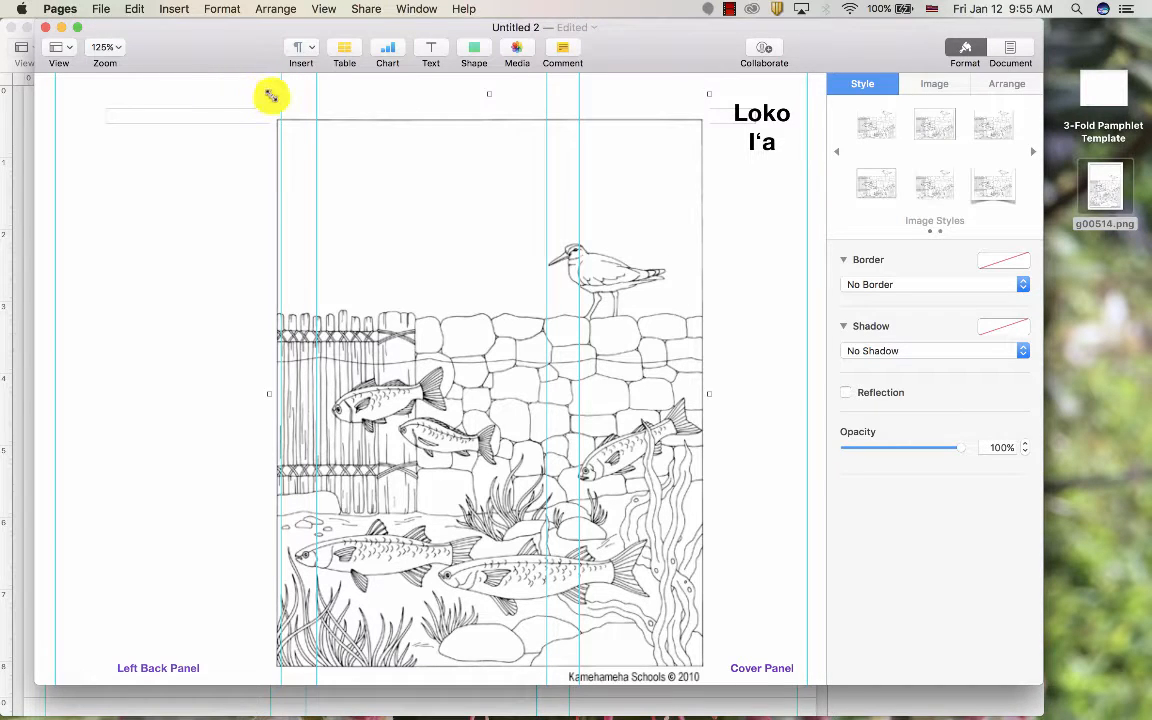
left_click_drag(270, 92, 532, 392)
scroll(642, 497, "down", 1)
left_click_drag(642, 497, 731, 300)
scroll(586, 381, "up", 1)
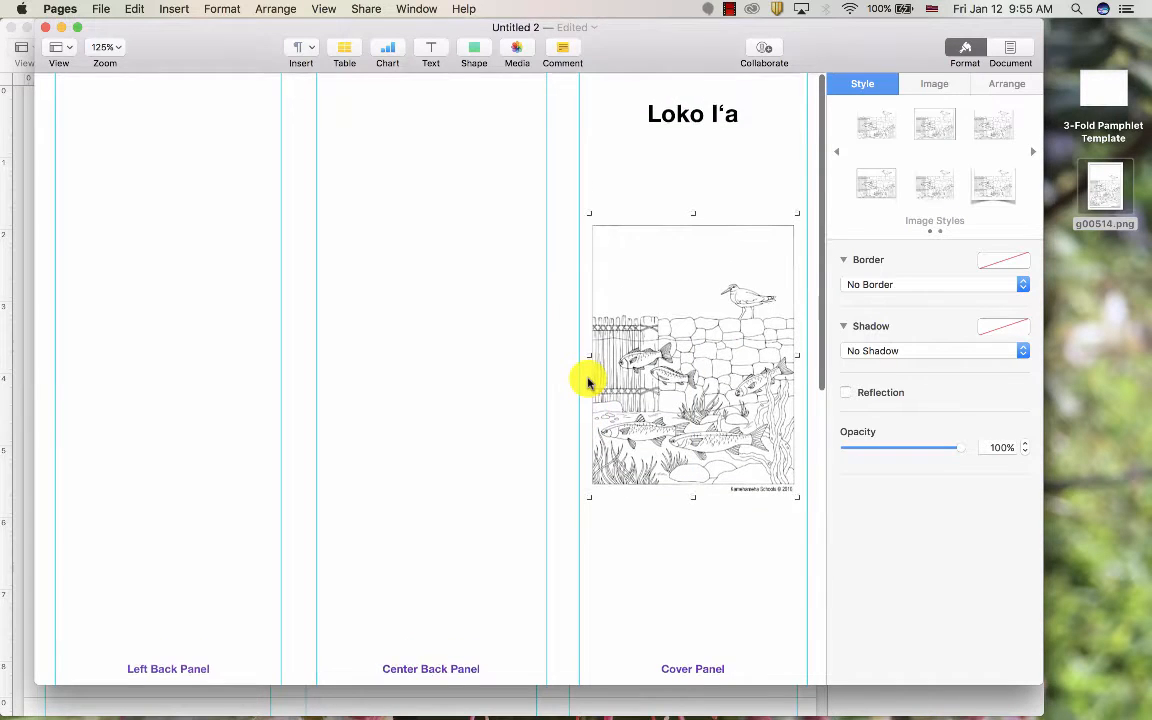
left_click(476, 280)
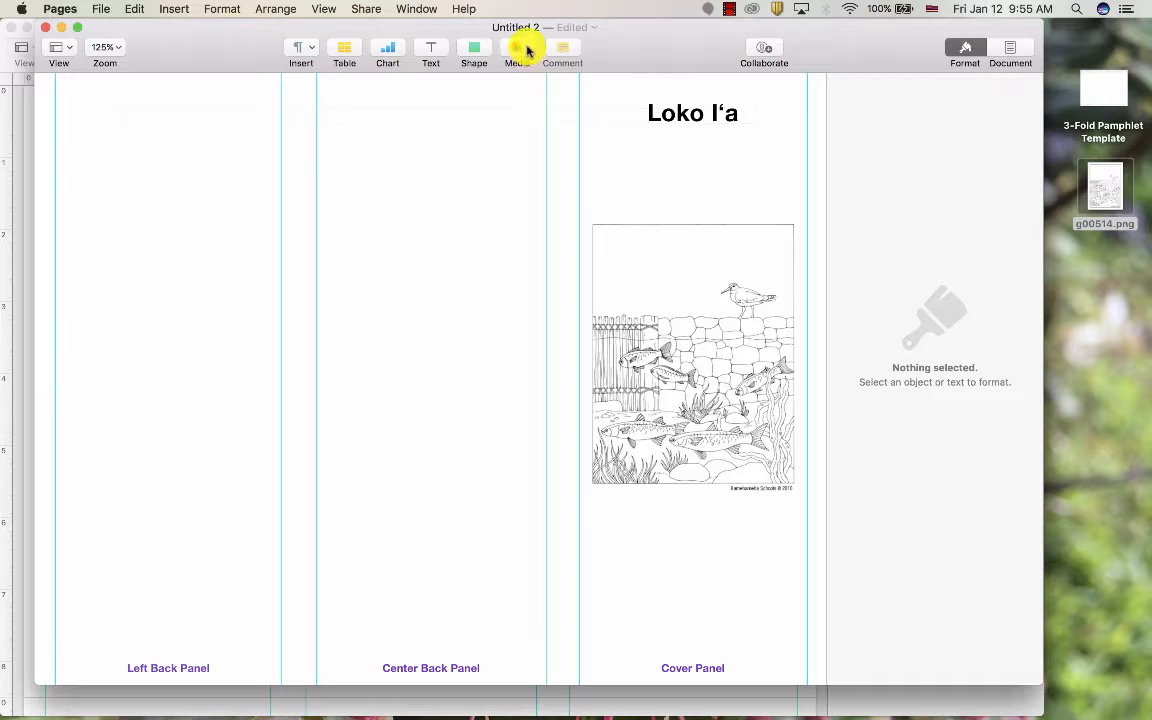
Step: Insert the red flower photo from the photo library and scale it to the width of the Center Back Panel between its guides
left_click(520, 50)
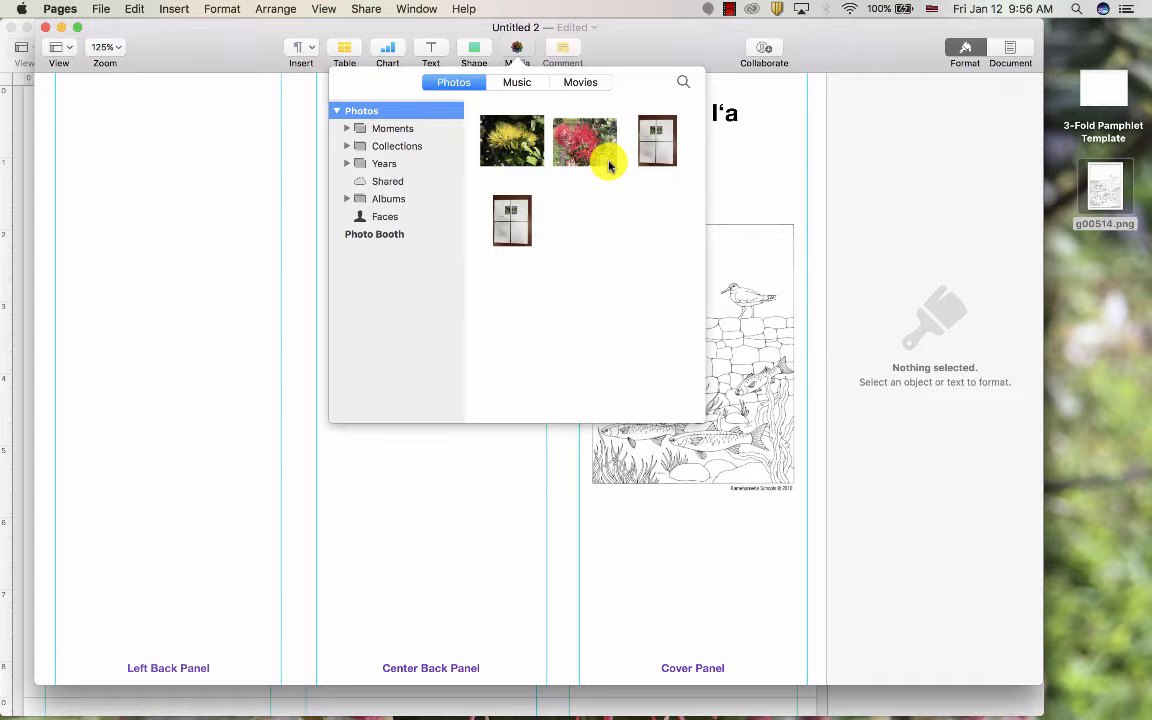
key("Escape")
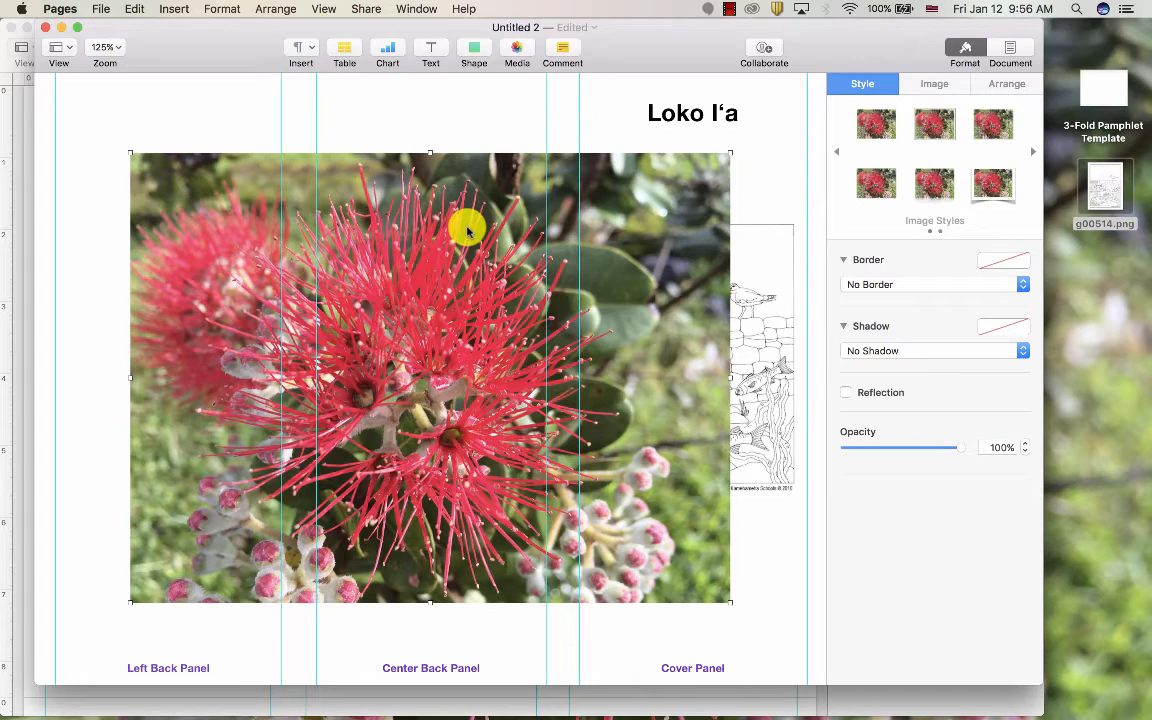
left_click_drag(467, 231, 414, 190)
left_click_drag(76, 111, 324, 270)
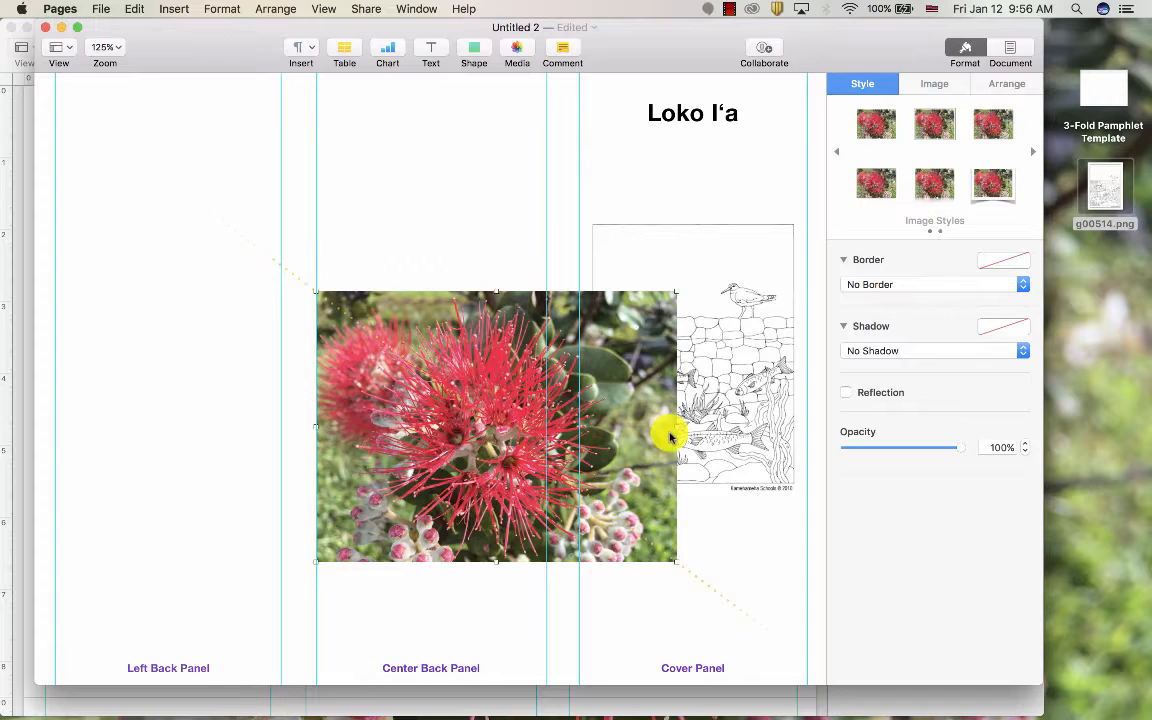
left_click_drag(676, 426, 548, 393)
left_click(460, 276)
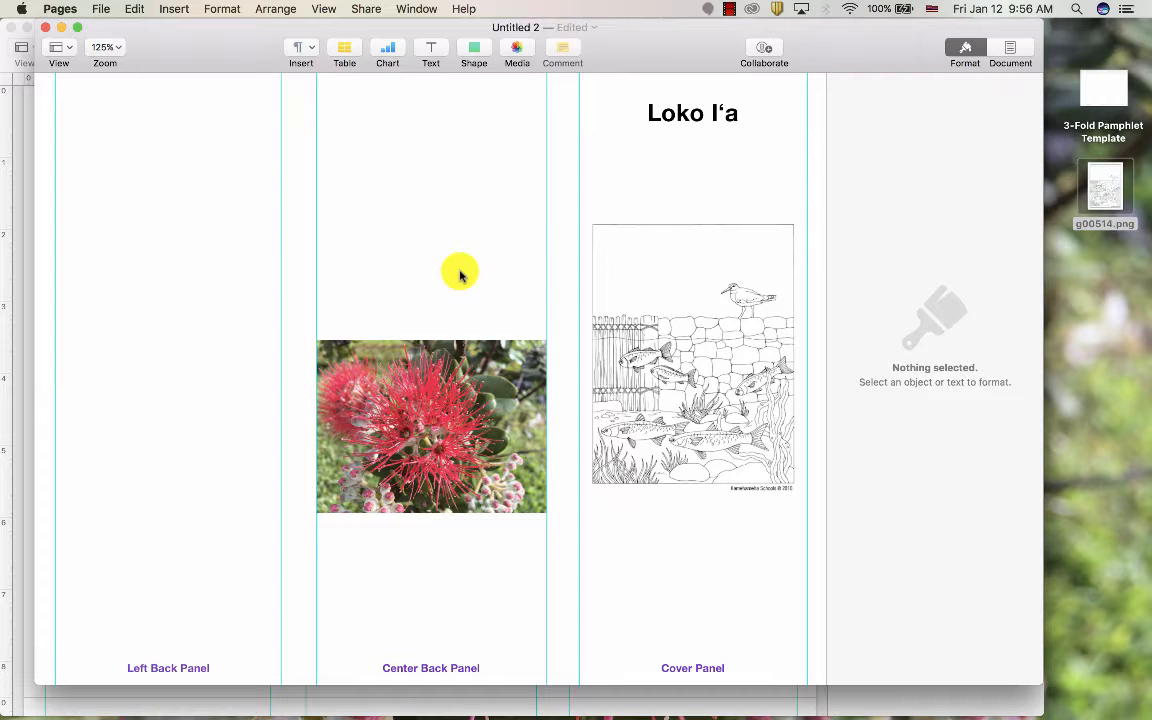
Step: Open the print settings and set 2-Sided Printing in Xerox Features to "2-Sided Print, Flip on Short Edge"
left_click(101, 9)
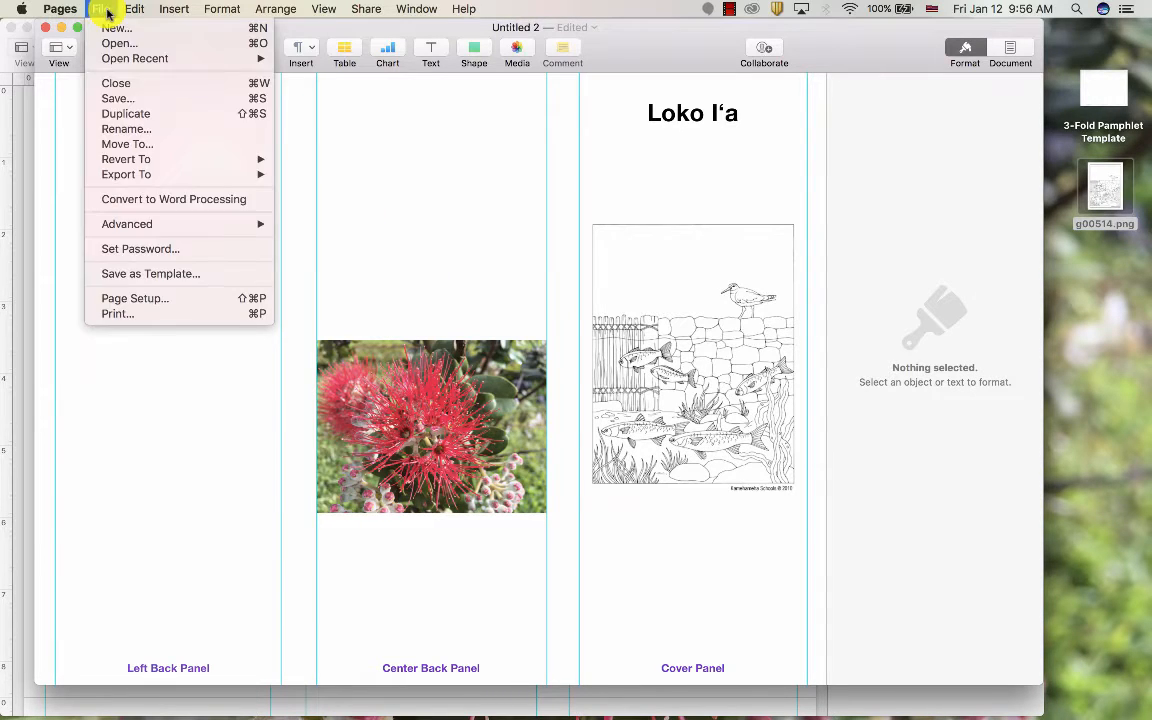
left_click(96, 315)
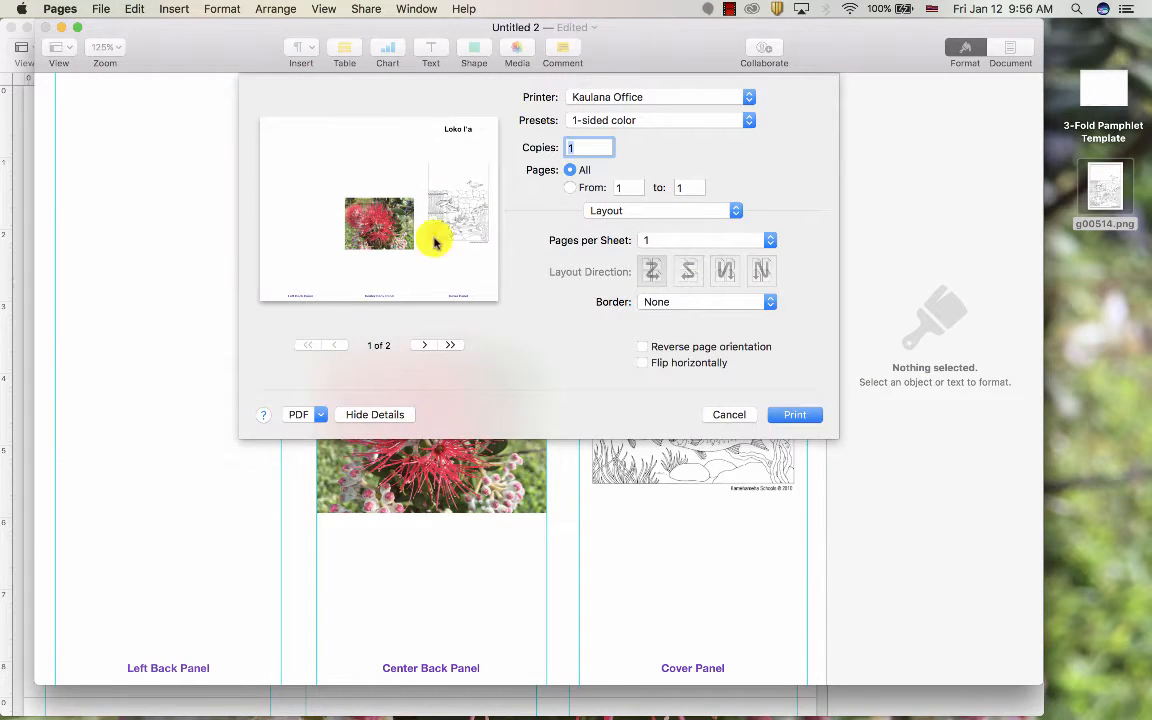
left_click(652, 212)
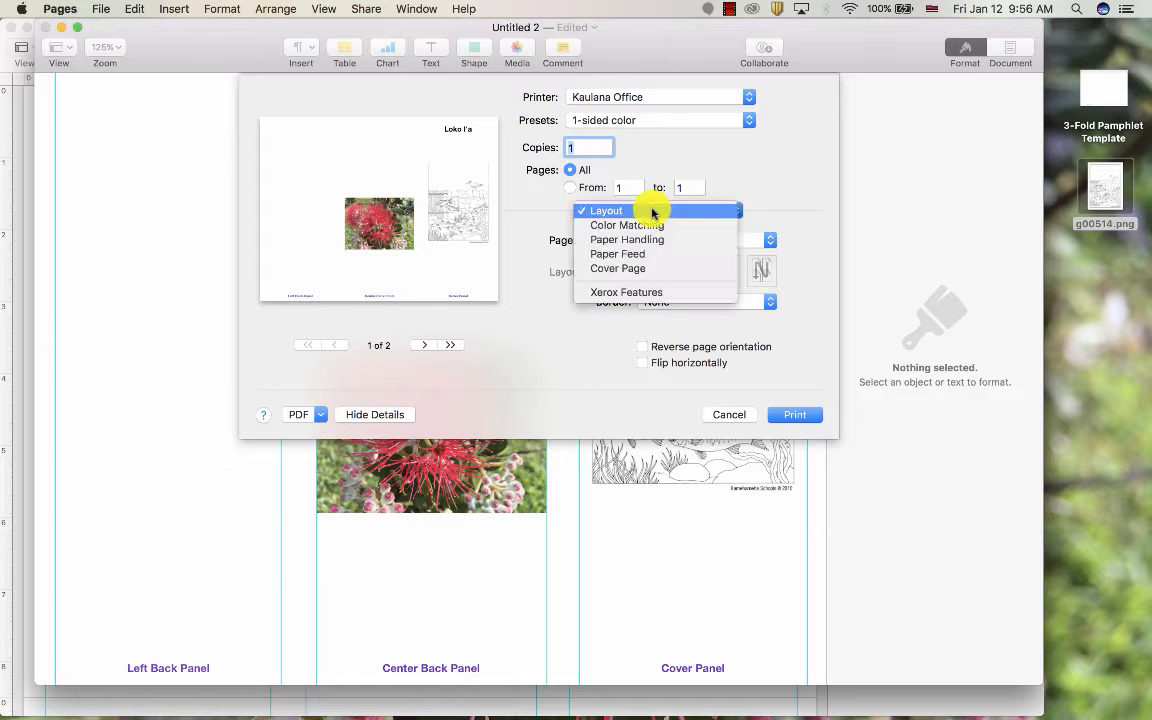
left_click(680, 292)
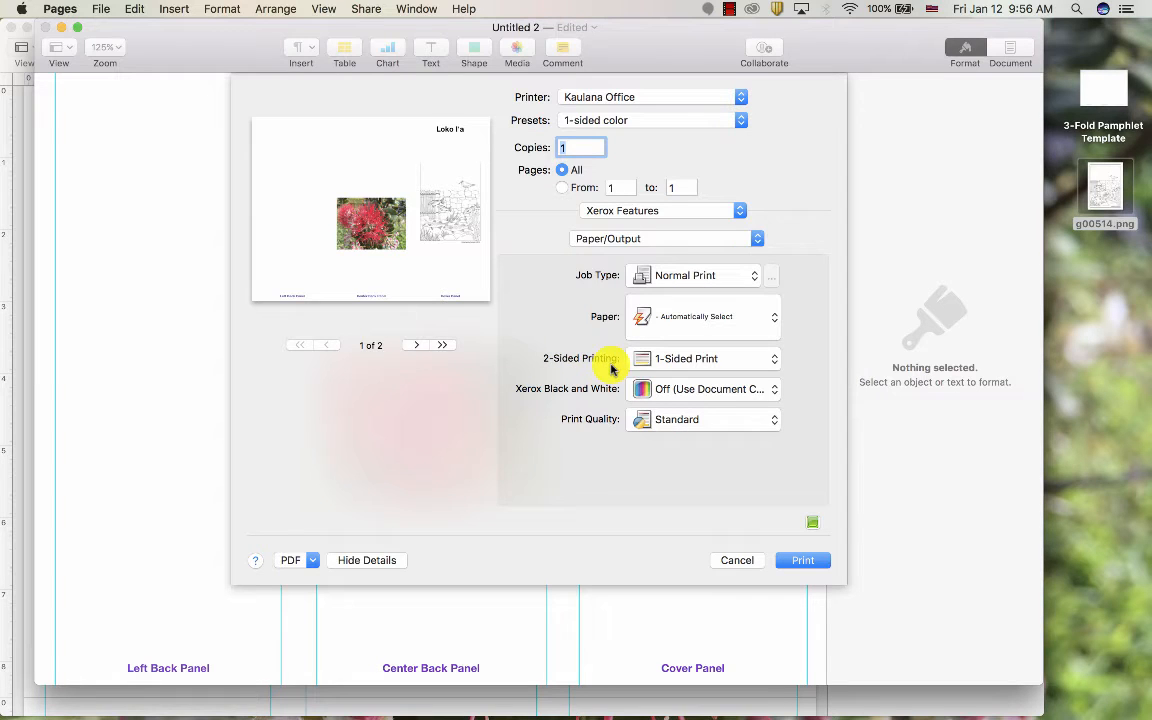
left_click(700, 362)
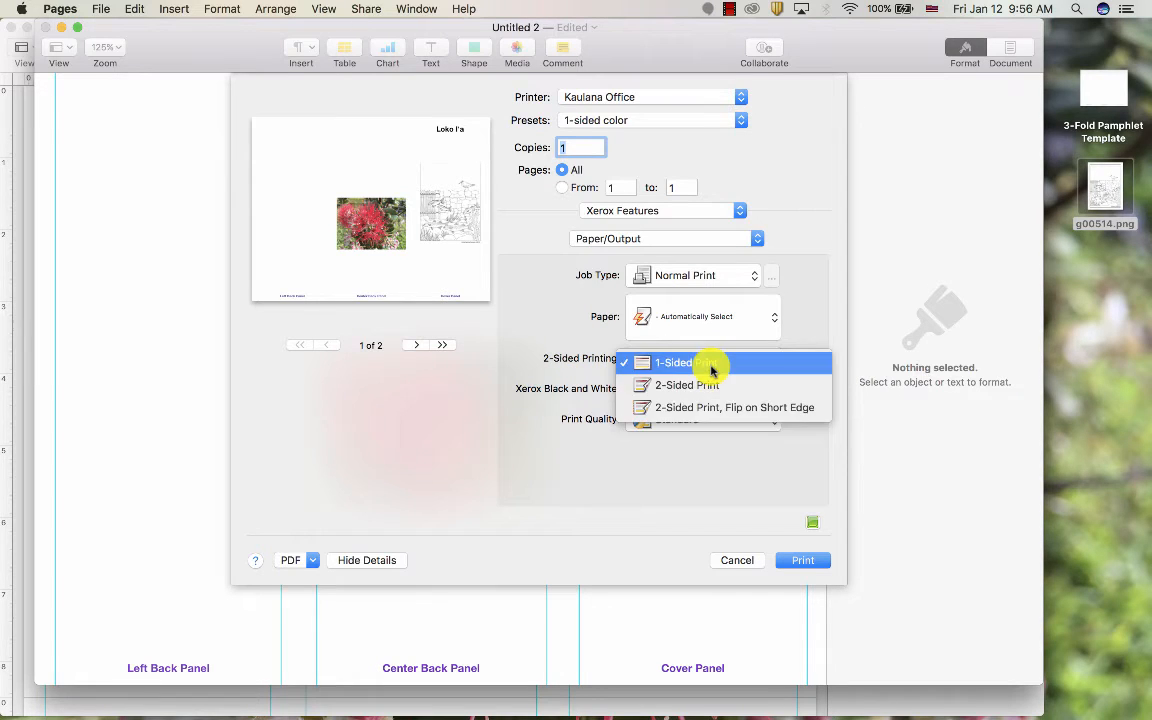
left_click(741, 409)
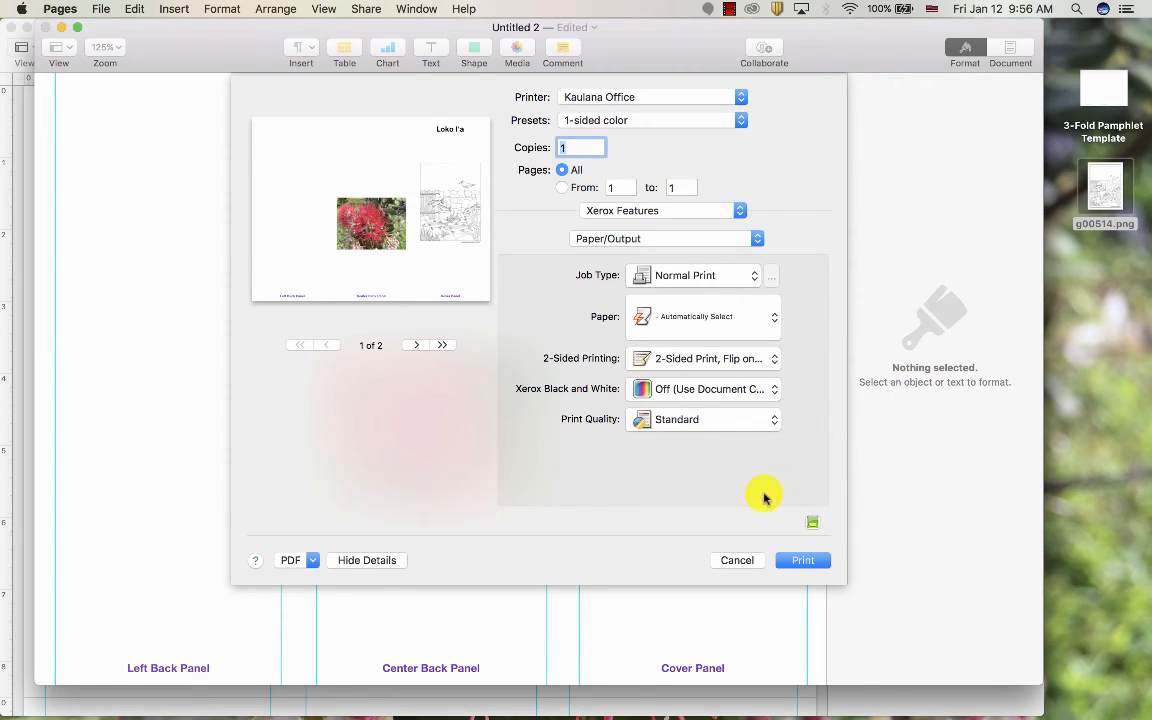